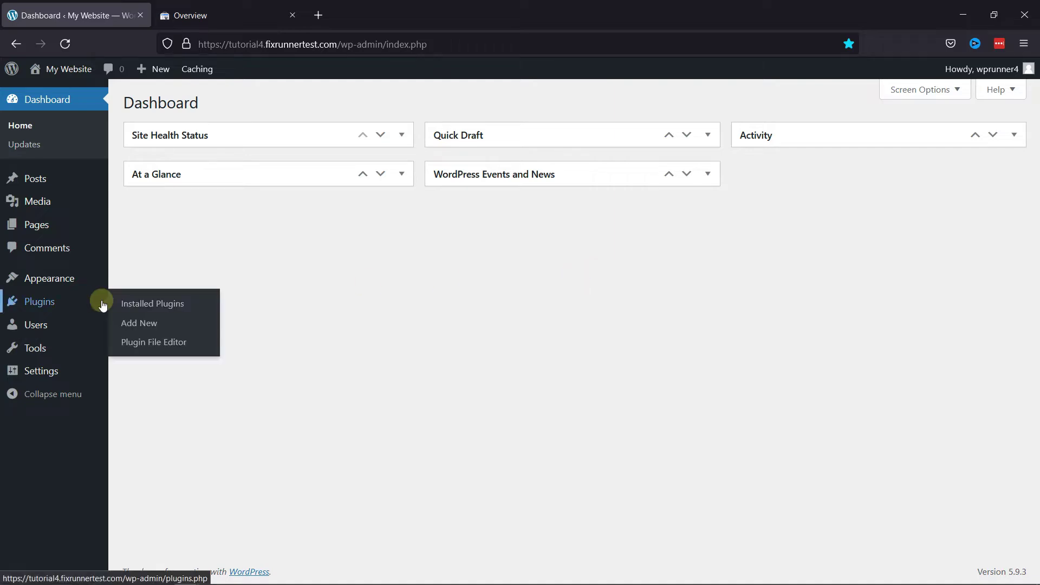
Step: Search the plugin directory for 'all in one seo' and install All in One SEO
left_click(144, 322)
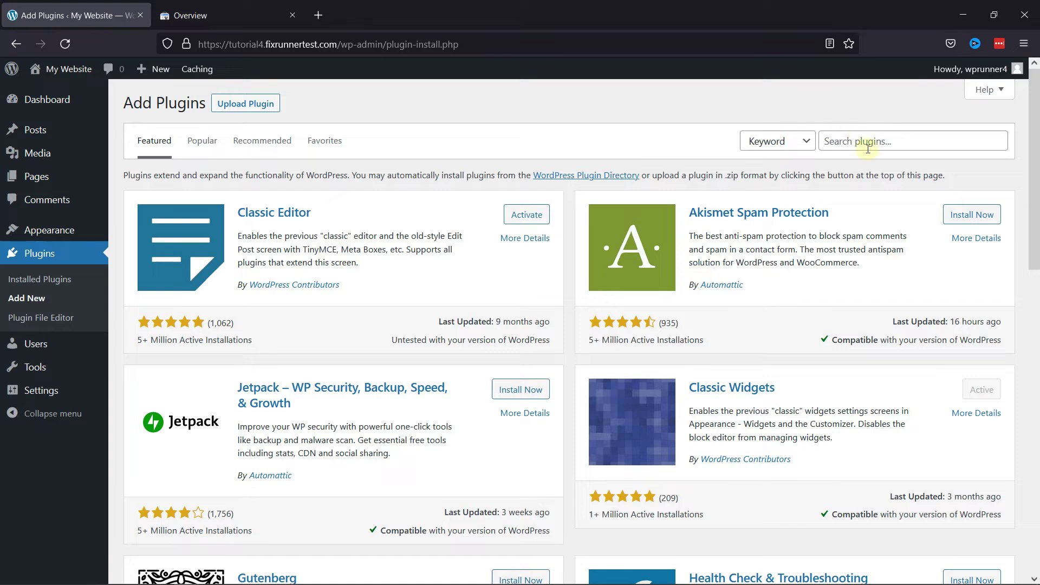
left_click(867, 147)
type("all in")
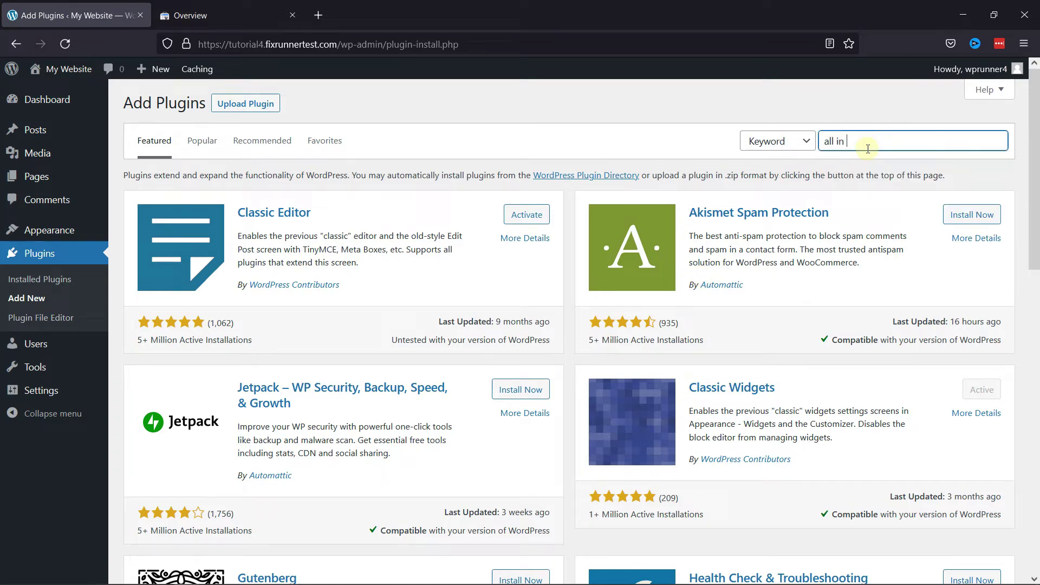
type(" one seo")
key("Return")
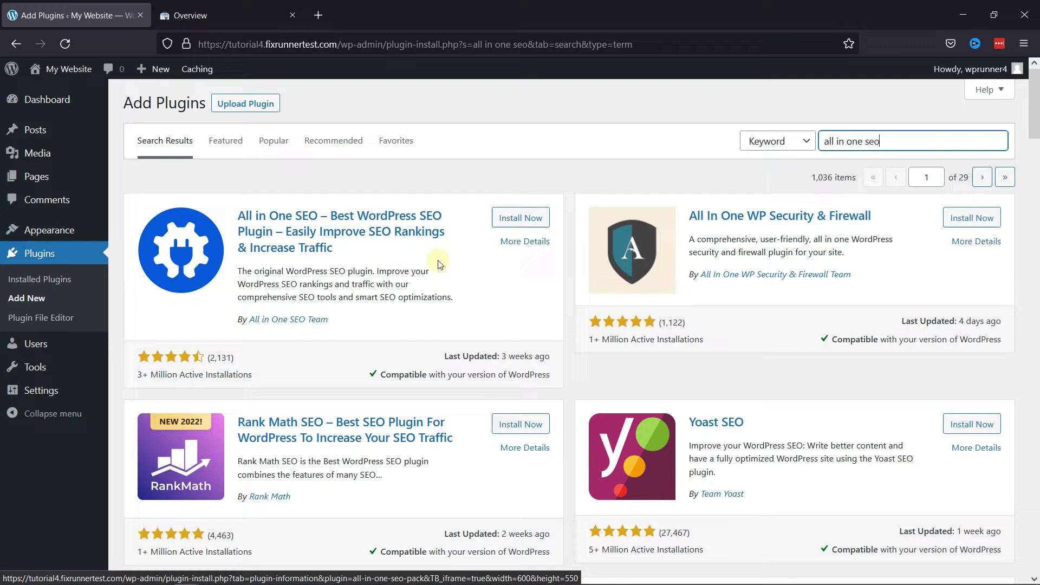
left_click(513, 225)
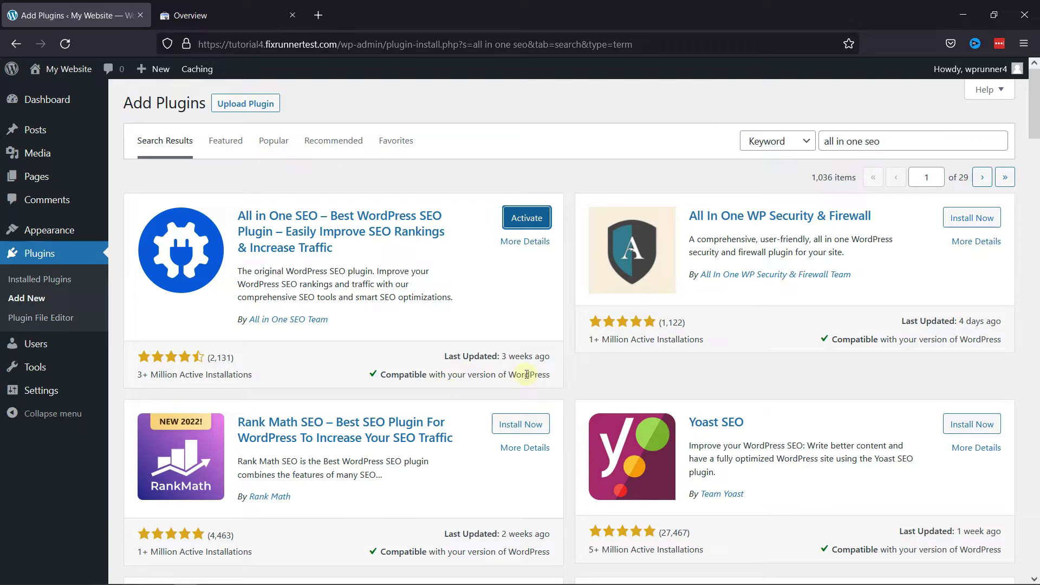
Step: Activate All in One SEO and skip its setup wizard for the plugin dashboard
left_click(543, 222)
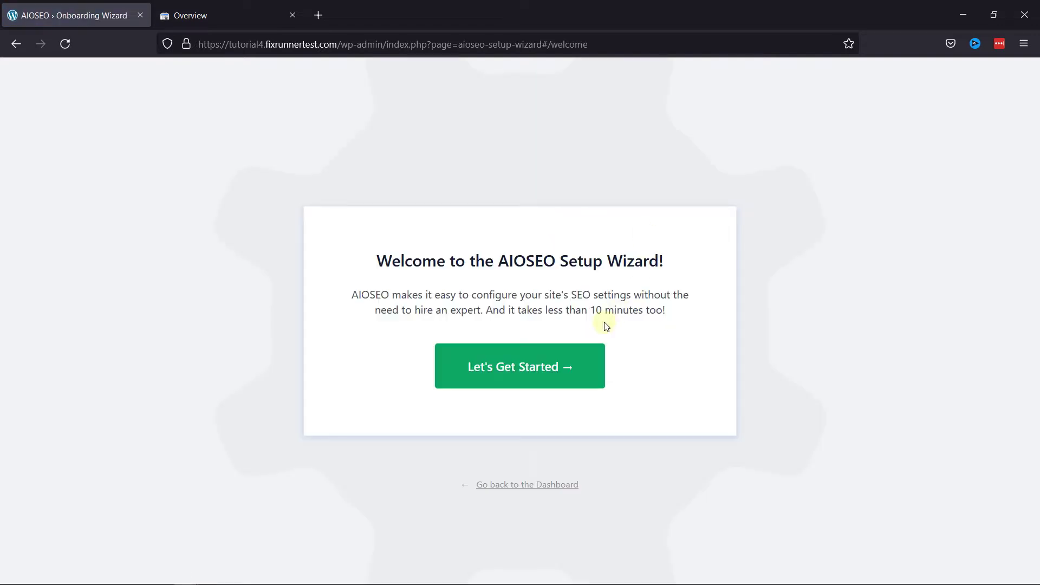
left_click(553, 487)
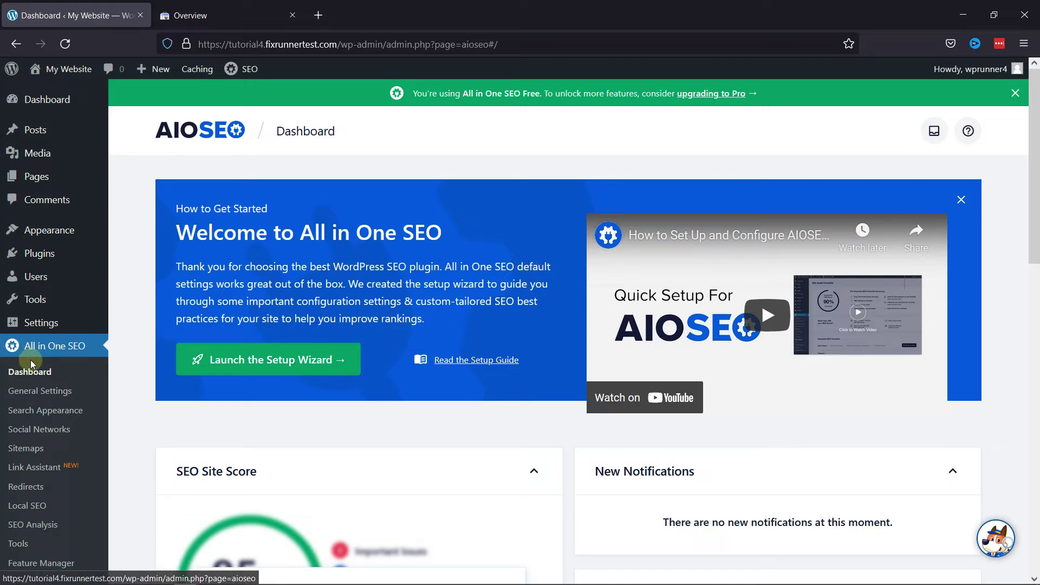
Step: Show the RSS Sitemap tab of All in One SEO's Sitemaps settings
left_click(37, 451)
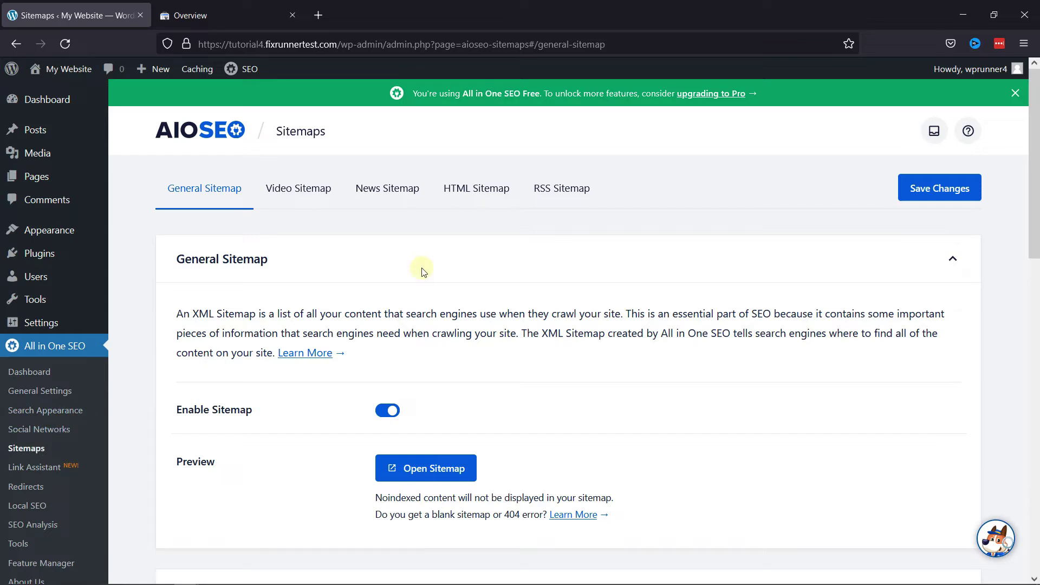
left_click(577, 193)
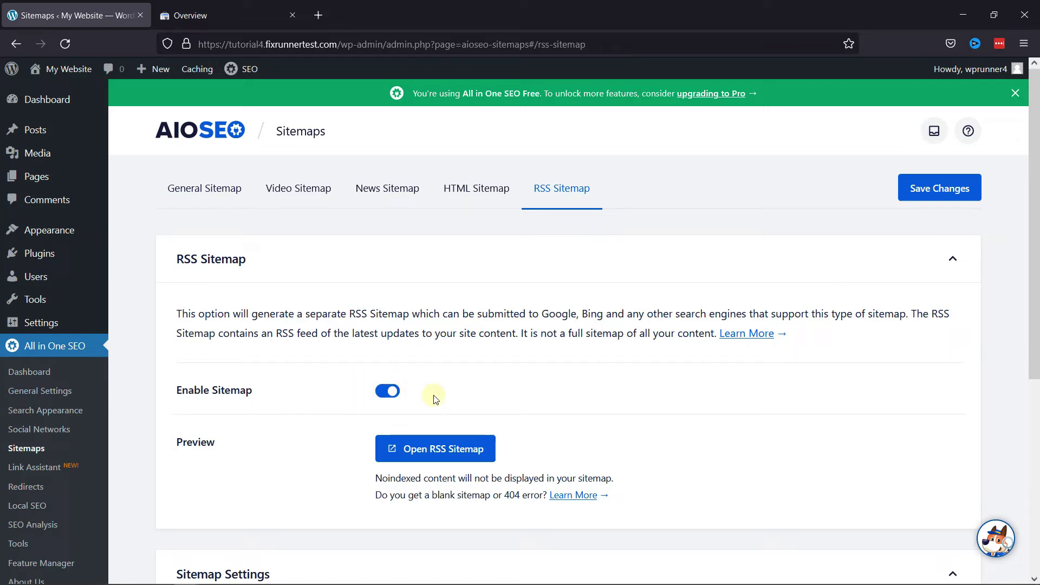
Step: View the generated RSS sitemap and select 'sitemap.rss' in its address
left_click(476, 448)
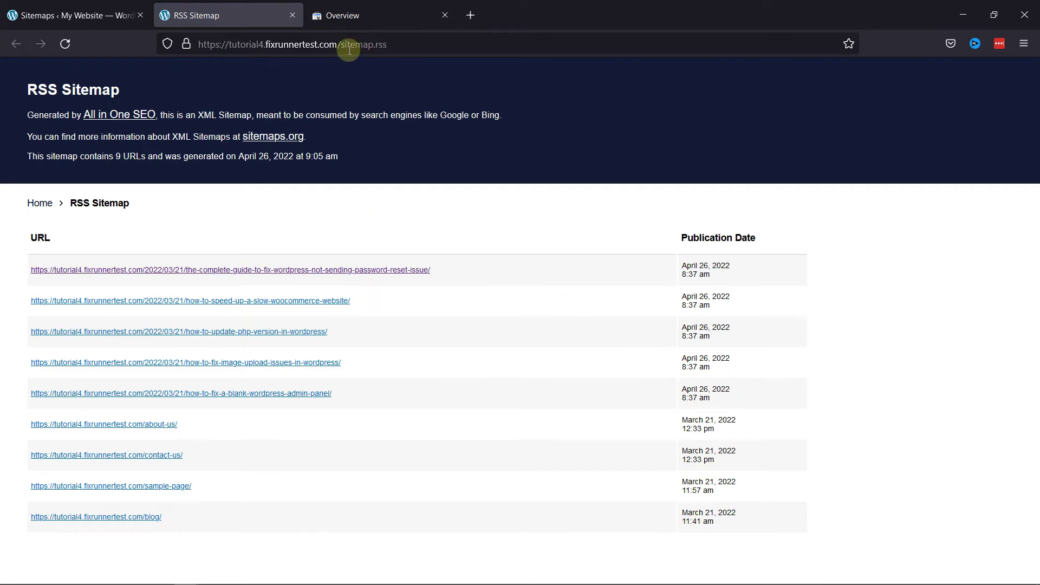
left_click_drag(386, 45, 340, 53)
key("ctrl+c")
Step: Submit 'sitemap.rss' in Search Console's Sitemaps report, removing the leading slash
left_click(417, 12)
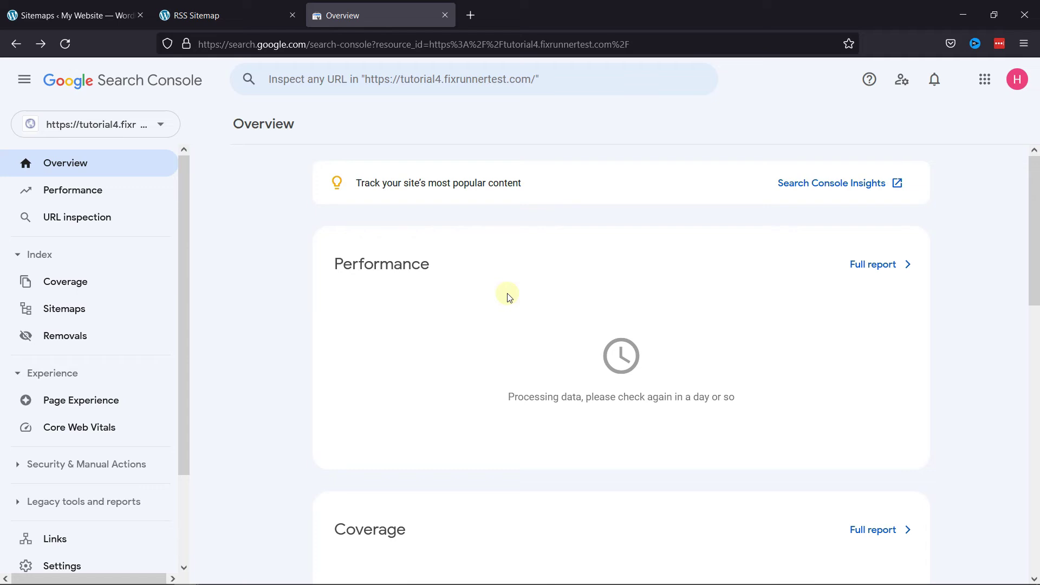
left_click(74, 312)
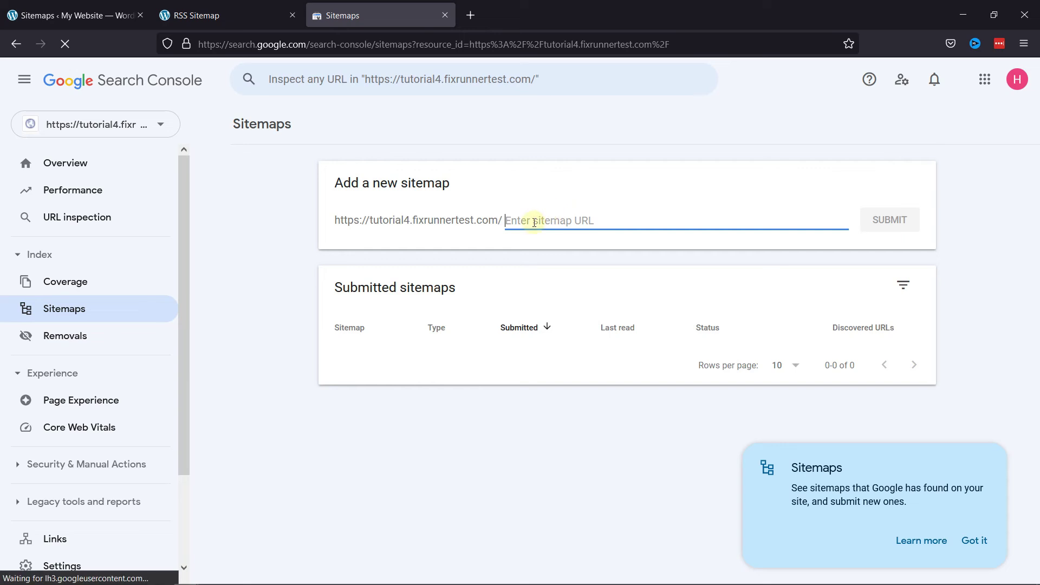
key("ctrl+v")
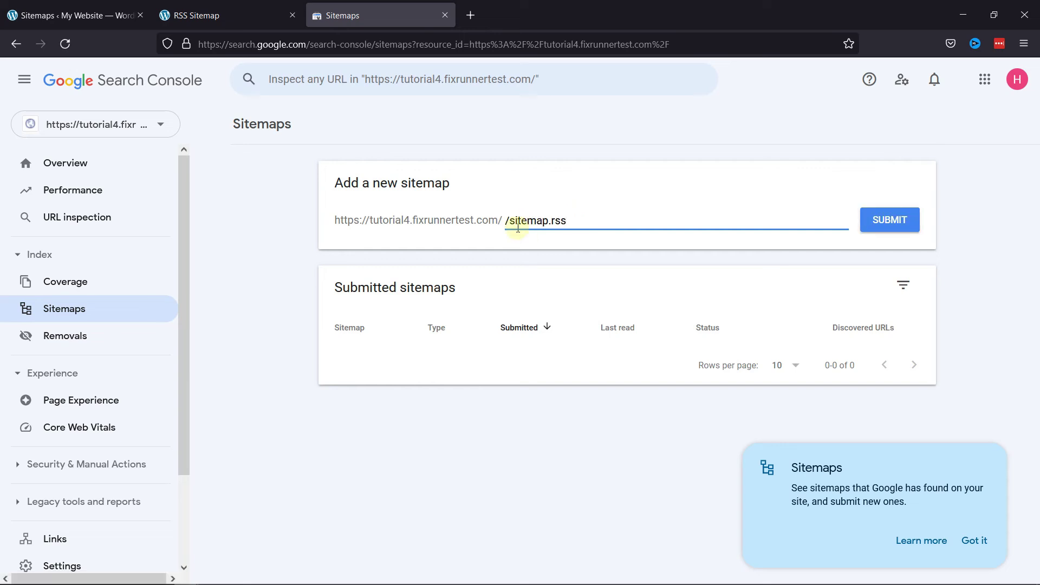
key("BackSpace")
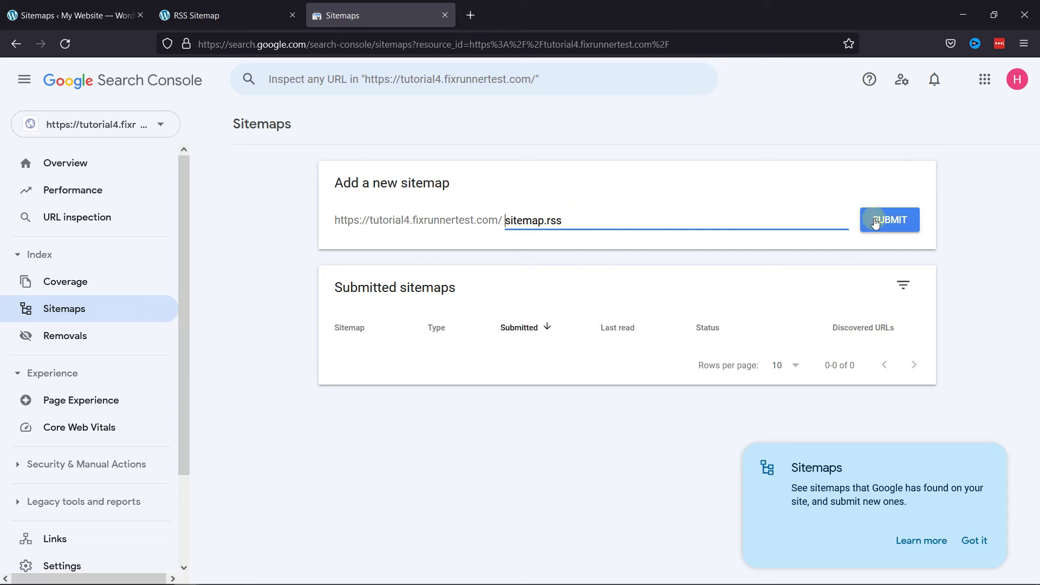
left_click(875, 222)
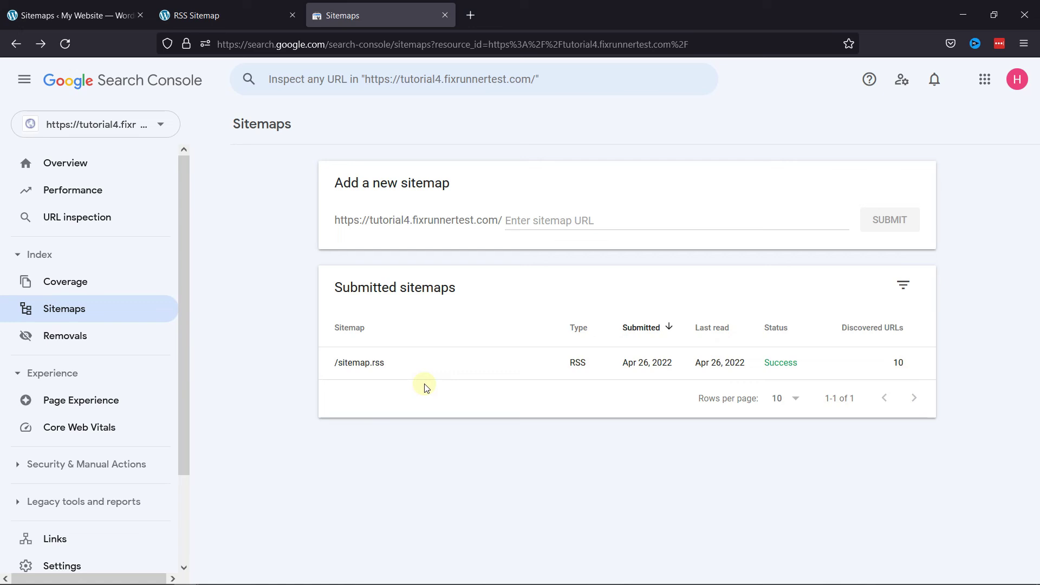
left_click(358, 364)
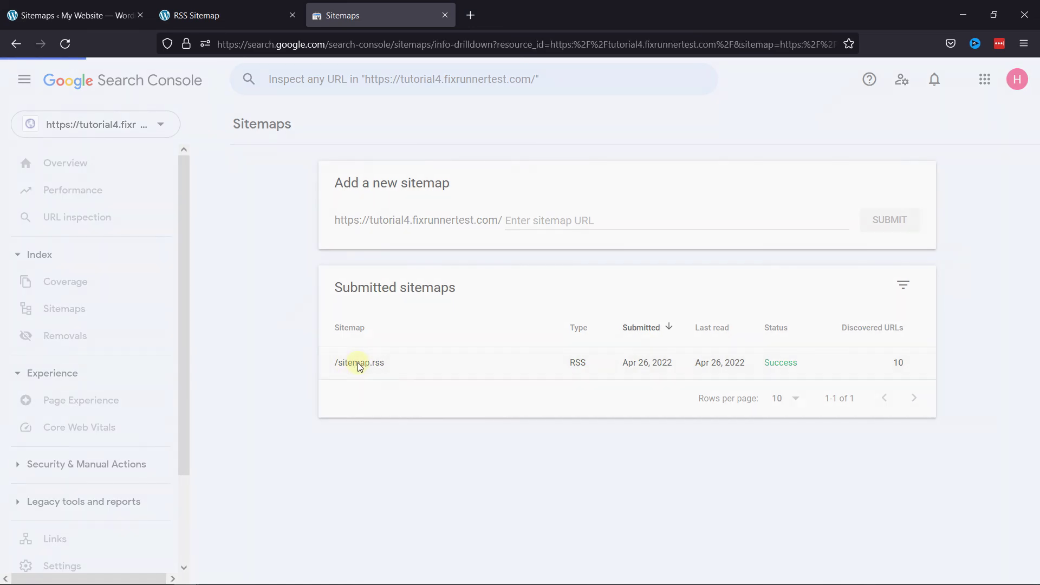